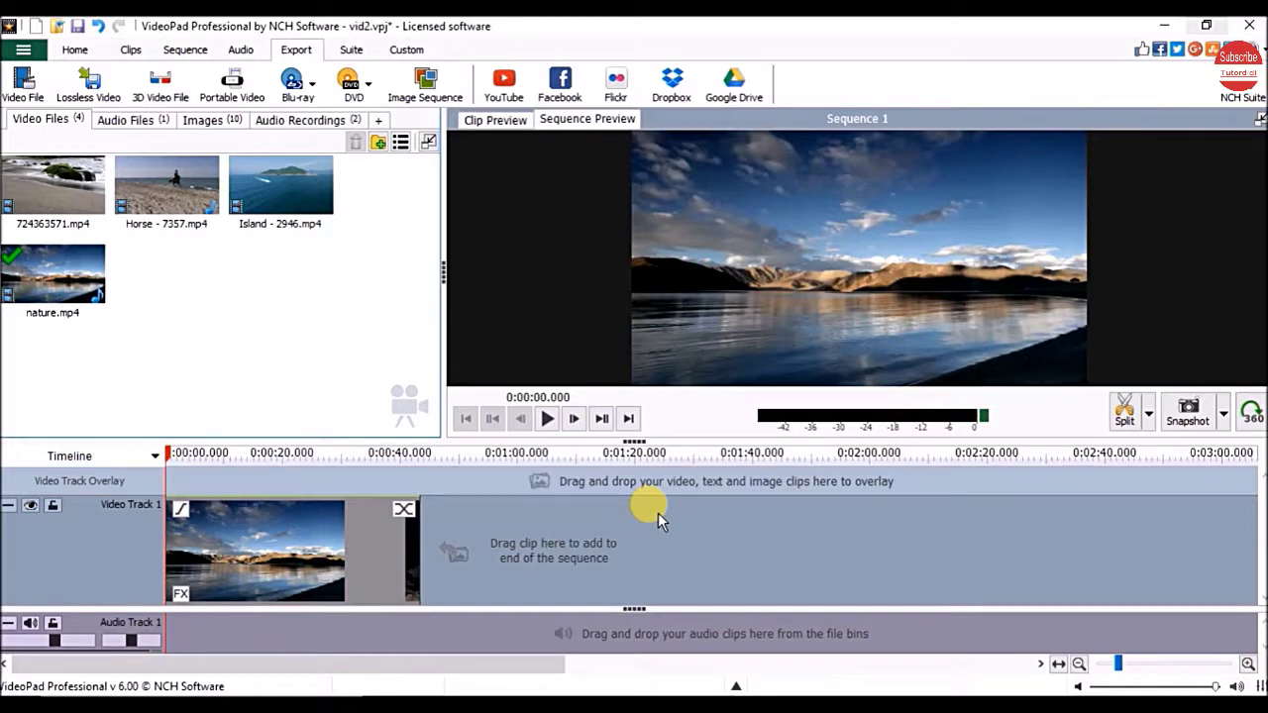
Place Alternate.mp3 from the Audio Files bin on Audio Track 1, beneath the nature clip
{"action": "left_click", "coordinate": [128, 120]}
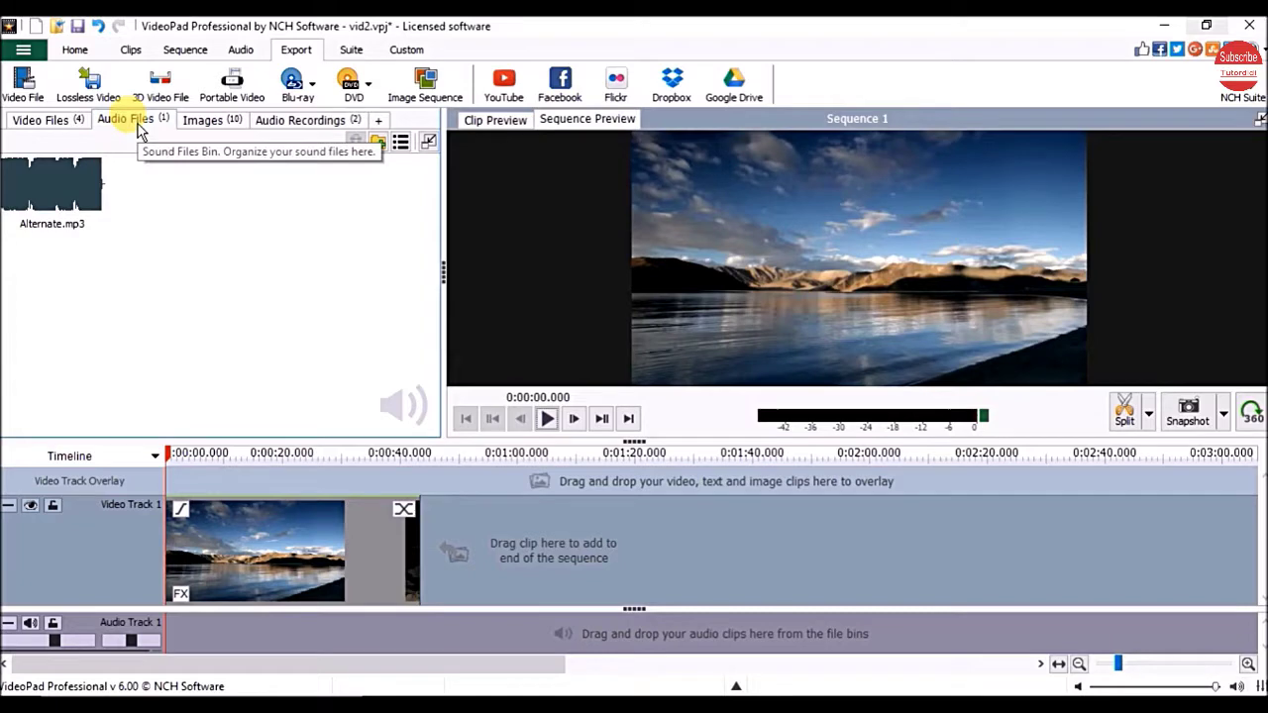
{"action": "left_click", "coordinate": [62, 190]}
{"action": "left_click_drag", "start_coordinate": [72, 201], "coordinate": [218, 639]}
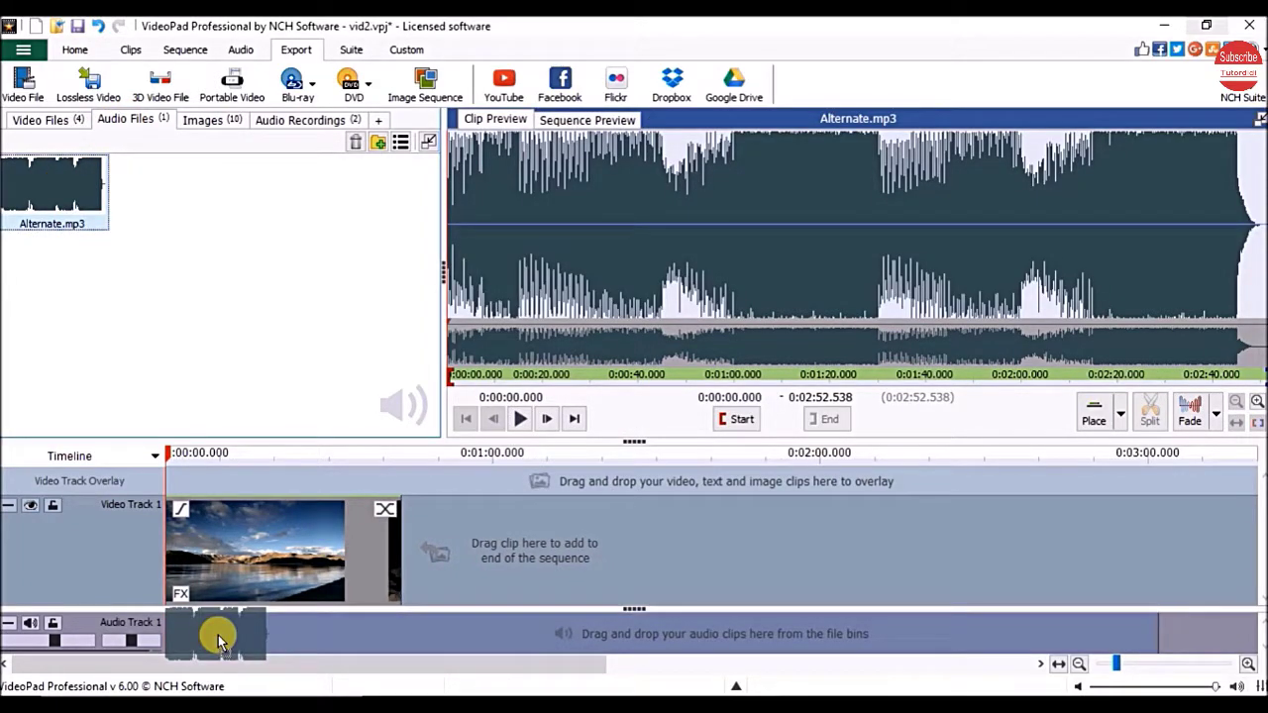
{"action": "left_click_drag", "start_coordinate": [218, 639], "coordinate": [263, 638]}
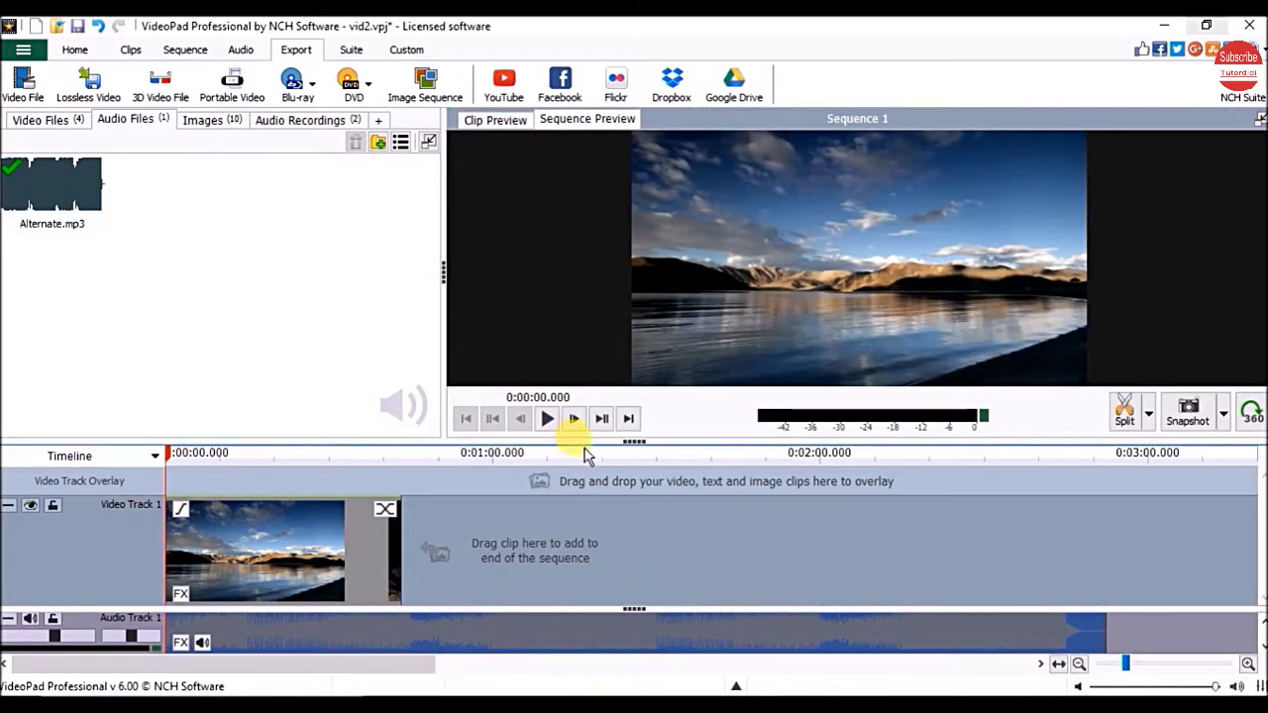
Adjust the Audio Track 1 volume while previewing playback, settling the music at 45%
{"action": "left_click", "coordinate": [546, 420]}
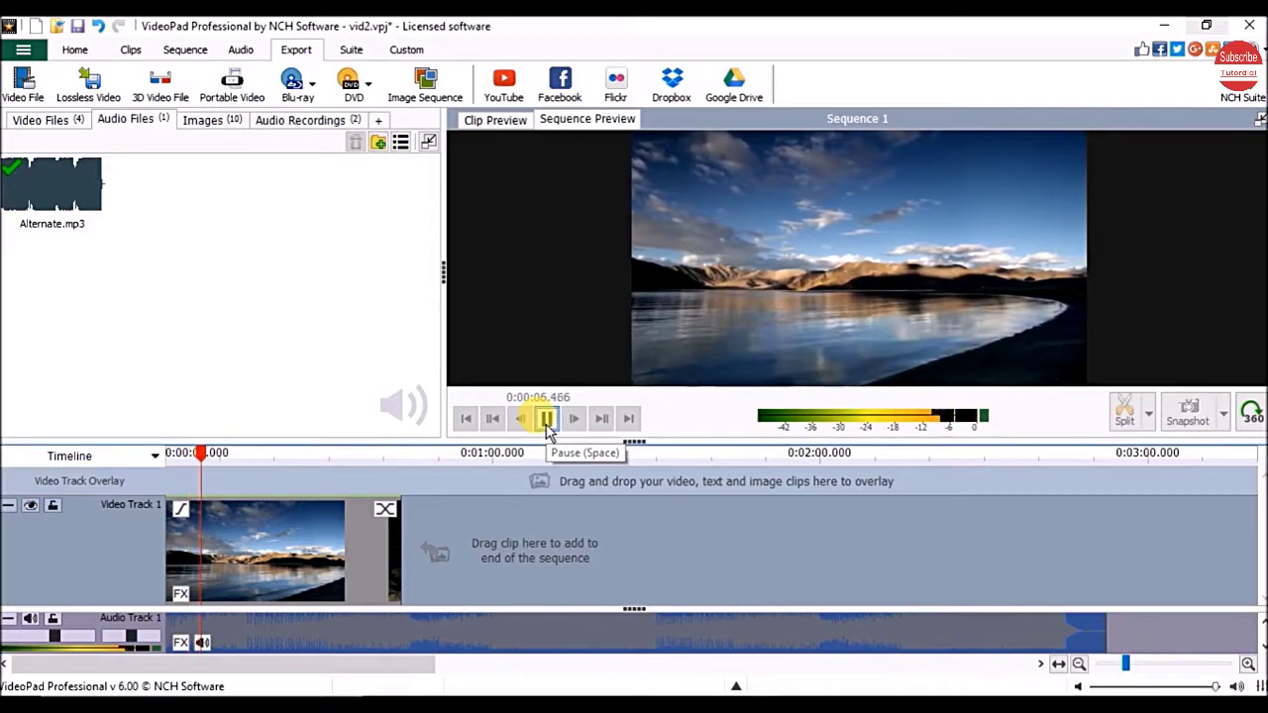
{"action": "left_click", "coordinate": [547, 420]}
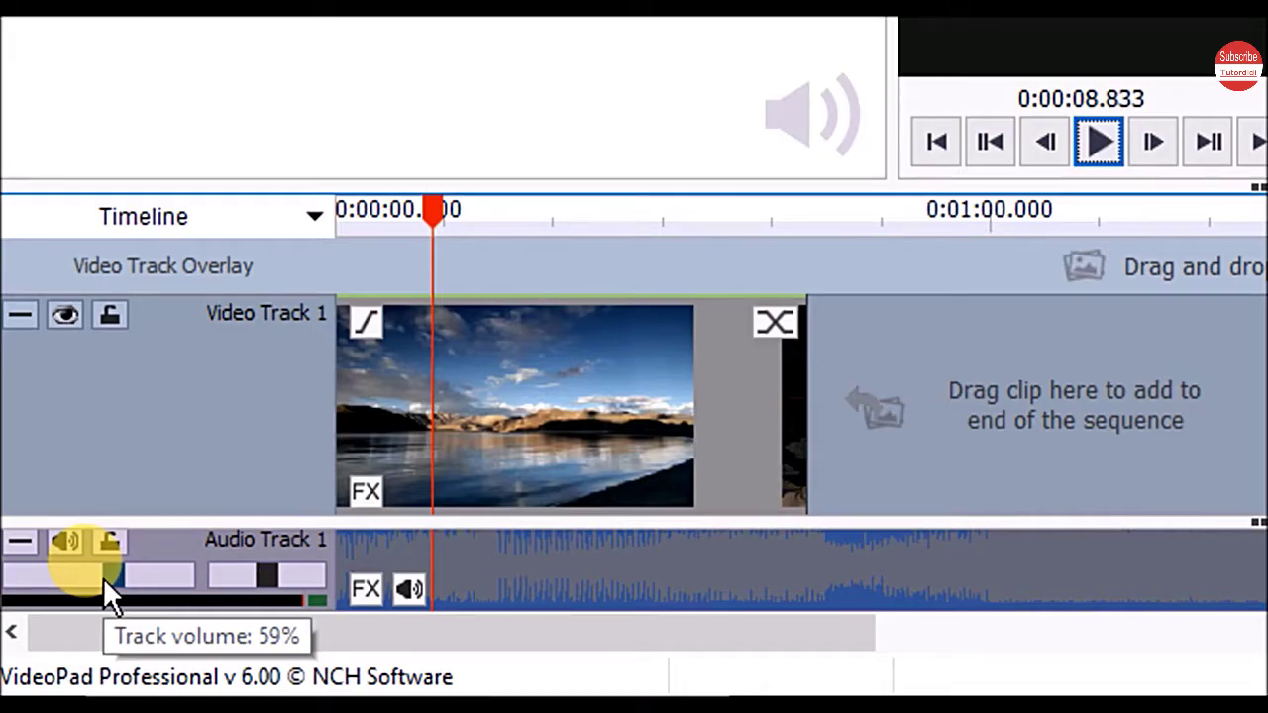
{"action": "left_click_drag", "start_coordinate": [103, 578], "coordinate": [164, 575]}
{"action": "left_click", "coordinate": [988, 198]}
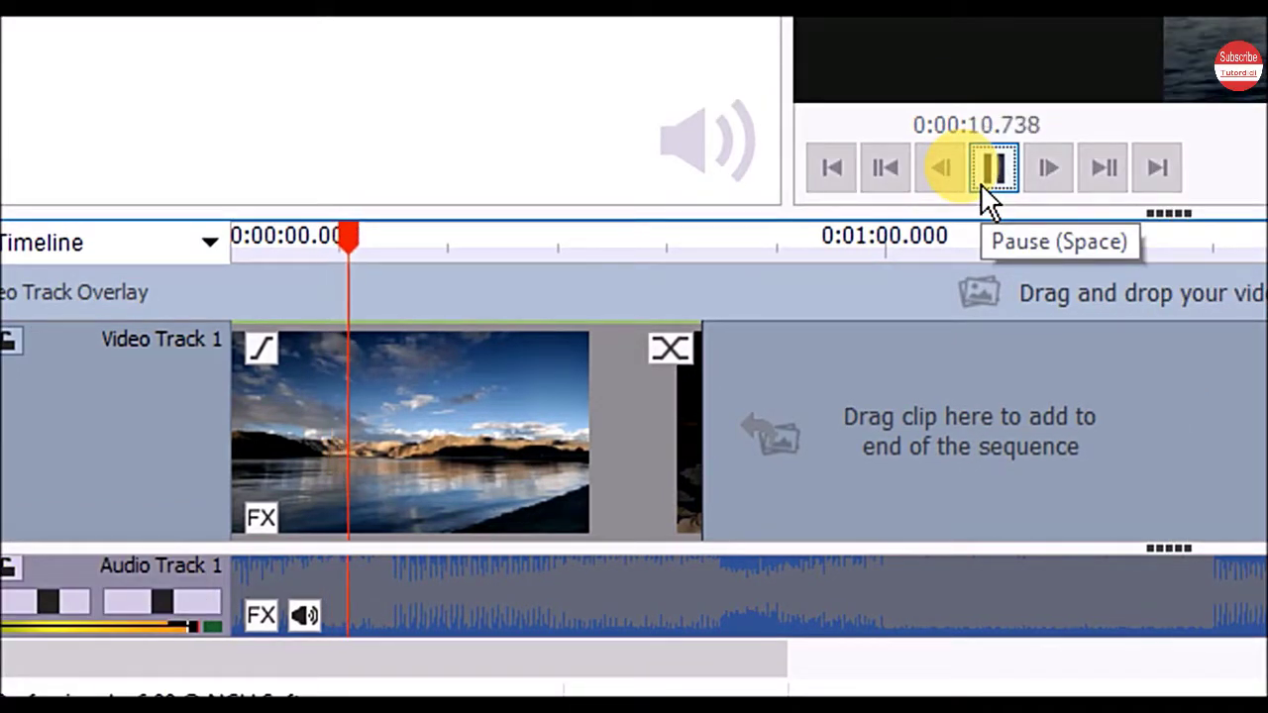
{"action": "left_click", "coordinate": [991, 199]}
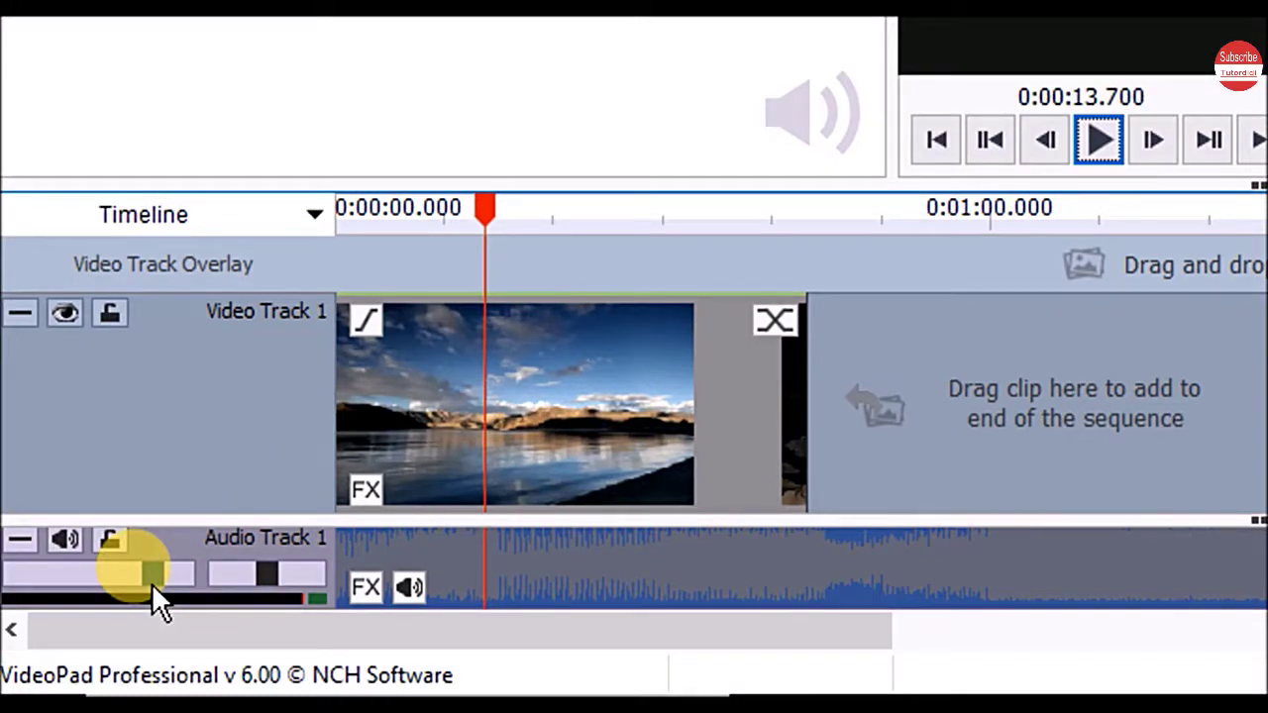
{"action": "left_click_drag", "start_coordinate": [151, 583], "coordinate": [72, 584]}
{"action": "left_click", "coordinate": [1099, 140]}
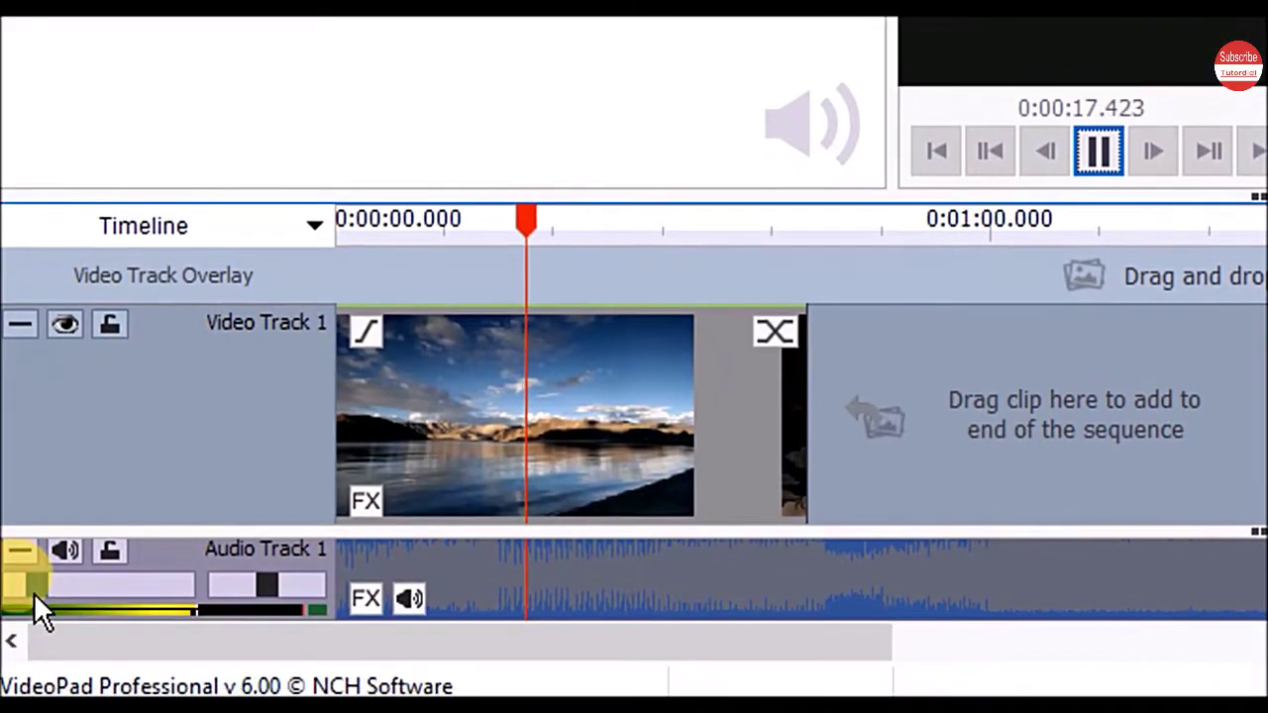
{"action": "left_click_drag", "start_coordinate": [34, 593], "coordinate": [97, 580]}
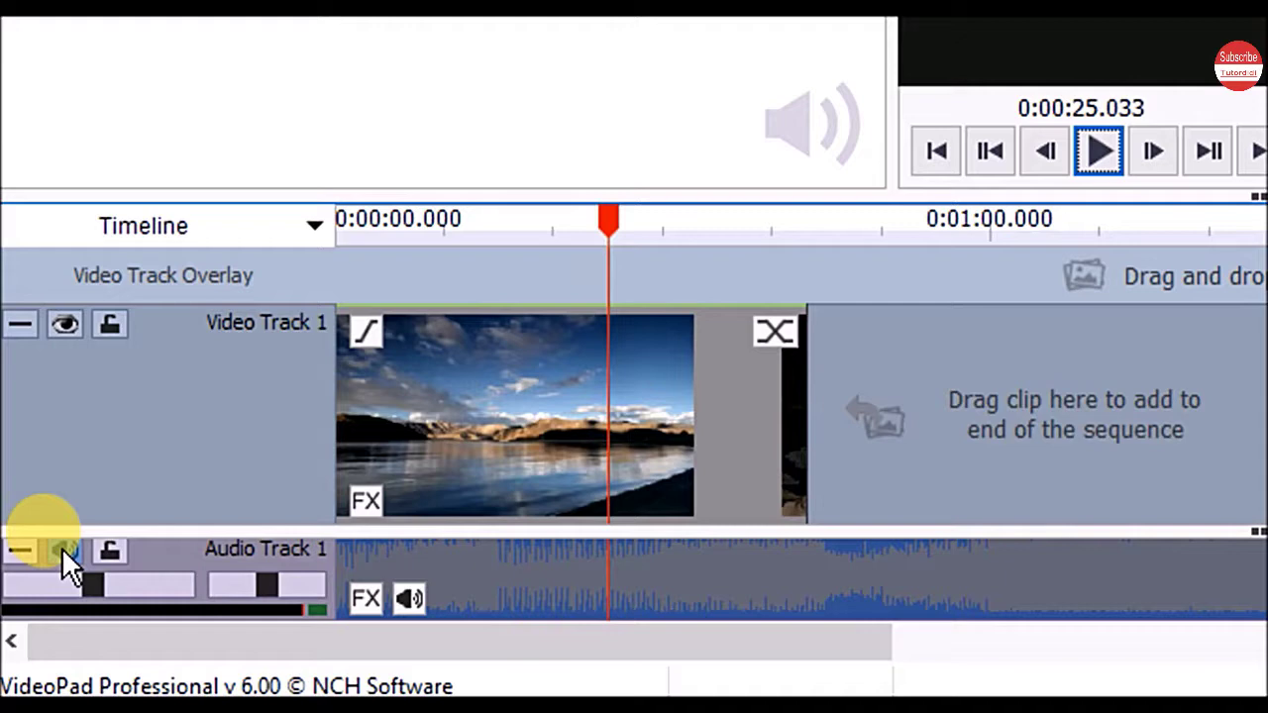
Play the sequence with Audio Track 1 muted, then unmute it and resume playback
{"action": "left_click", "coordinate": [63, 548]}
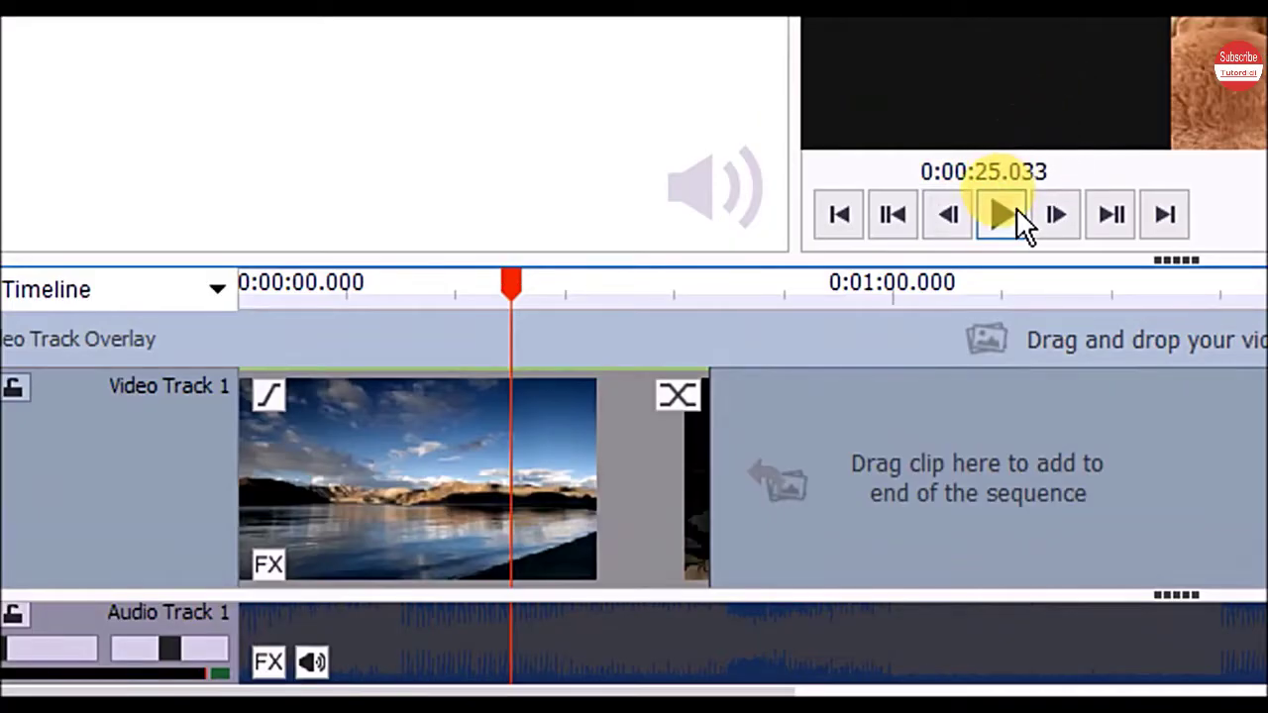
{"action": "left_click", "coordinate": [1114, 158]}
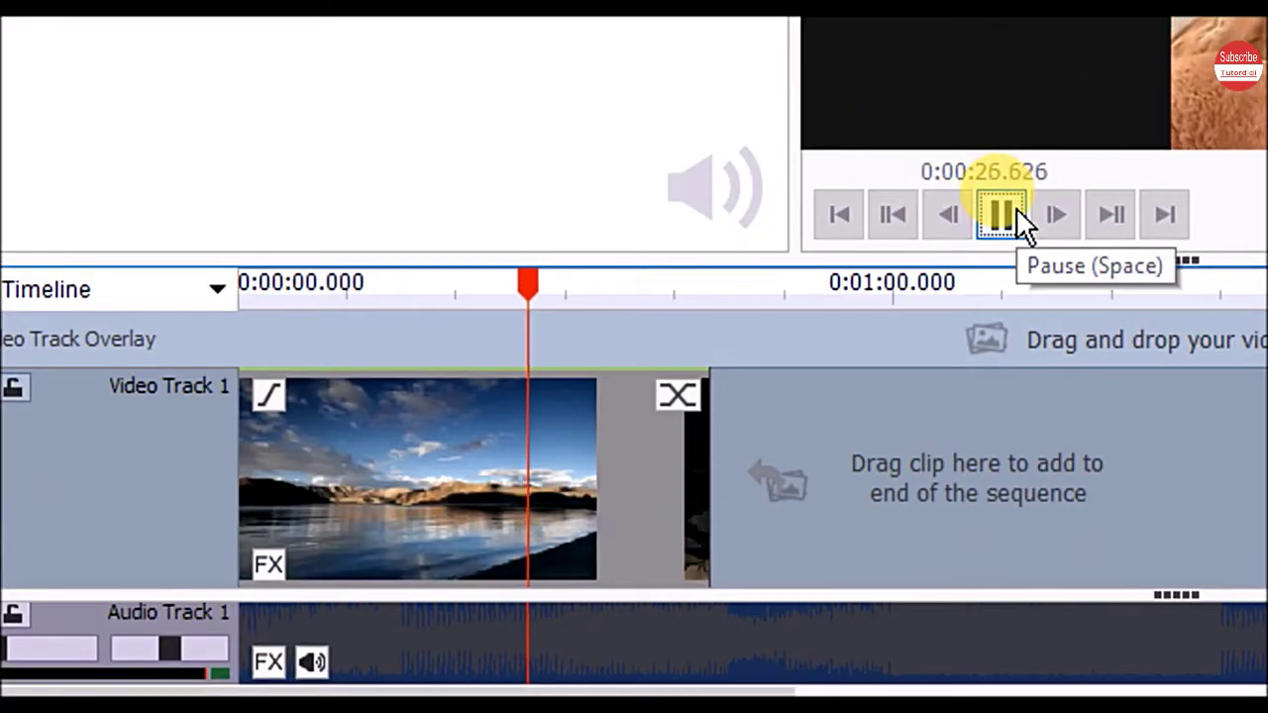
{"action": "left_click", "coordinate": [1017, 208]}
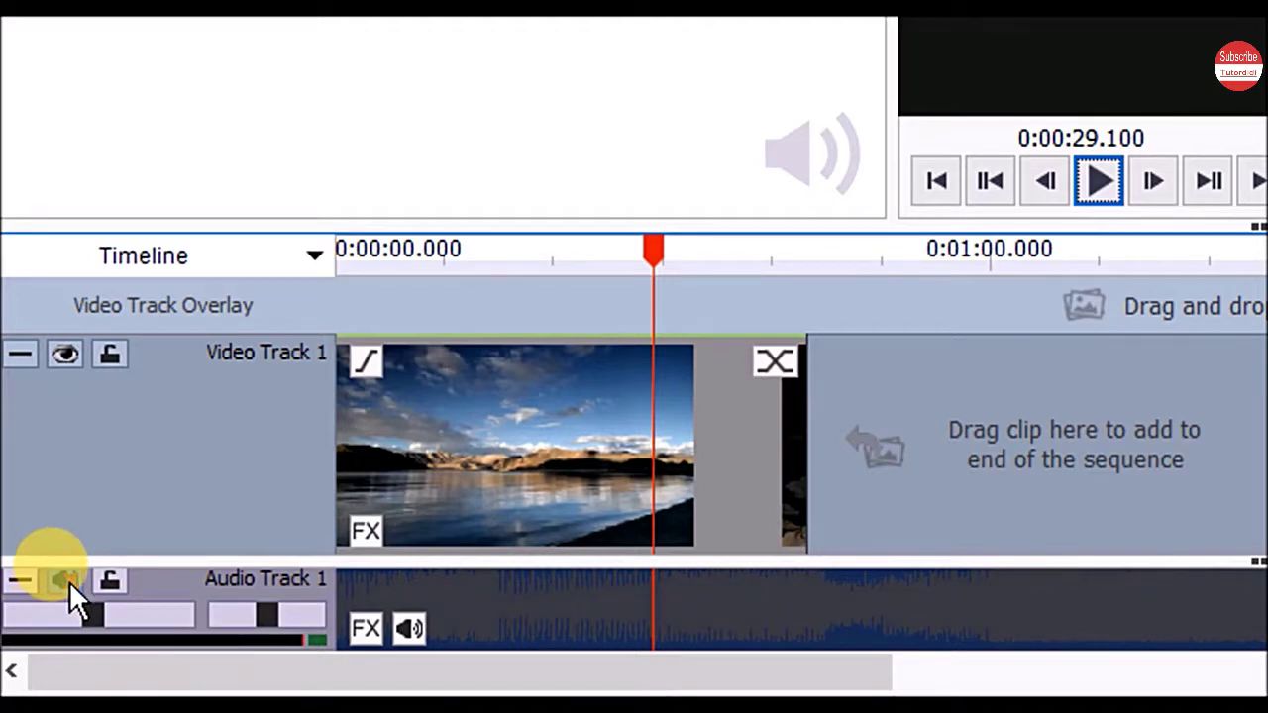
{"action": "left_click", "coordinate": [70, 582]}
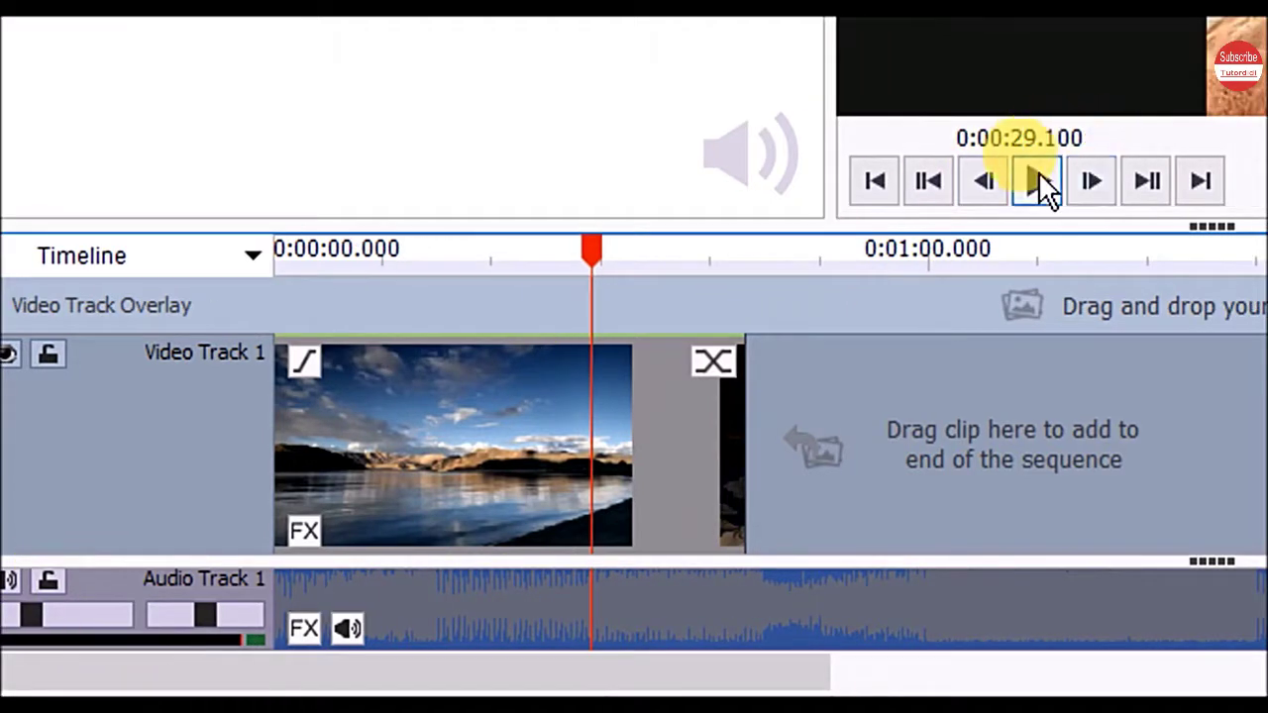
{"action": "left_click", "coordinate": [1038, 181]}
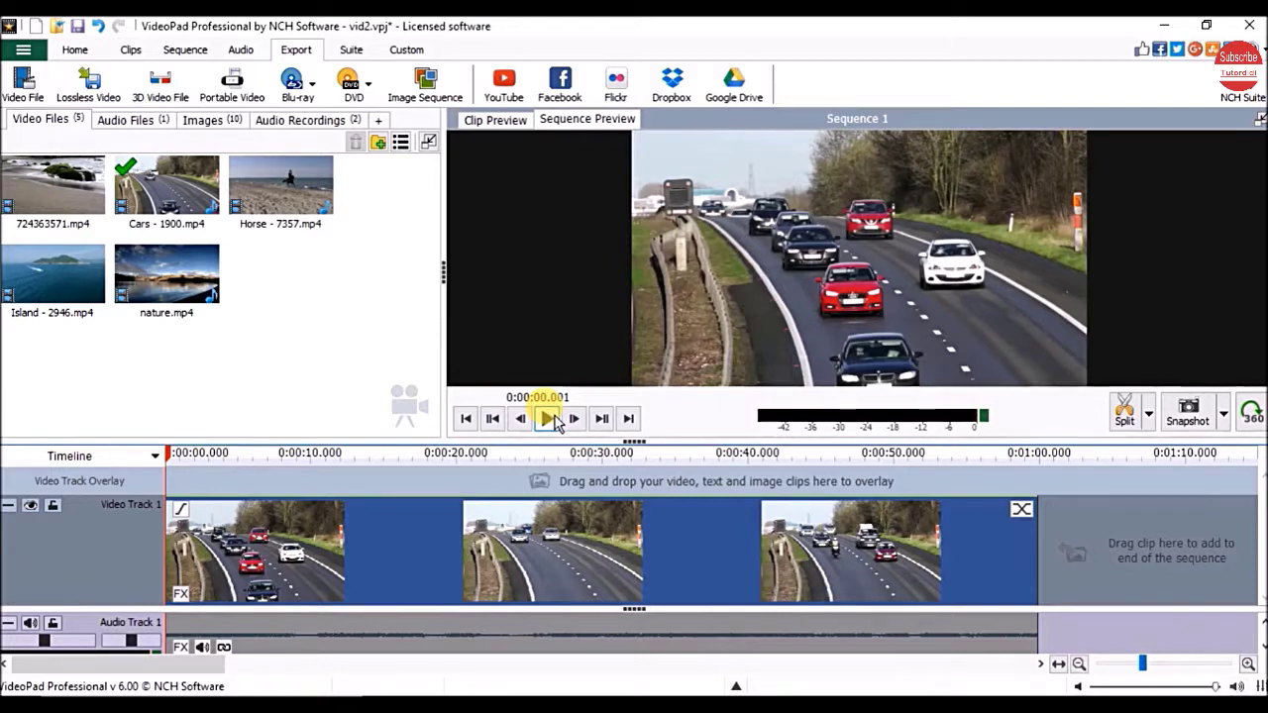
Play the Cars sequence, reset the playhead to the start, and show the Cars clip in Clip Preview
{"action": "left_click", "coordinate": [550, 419]}
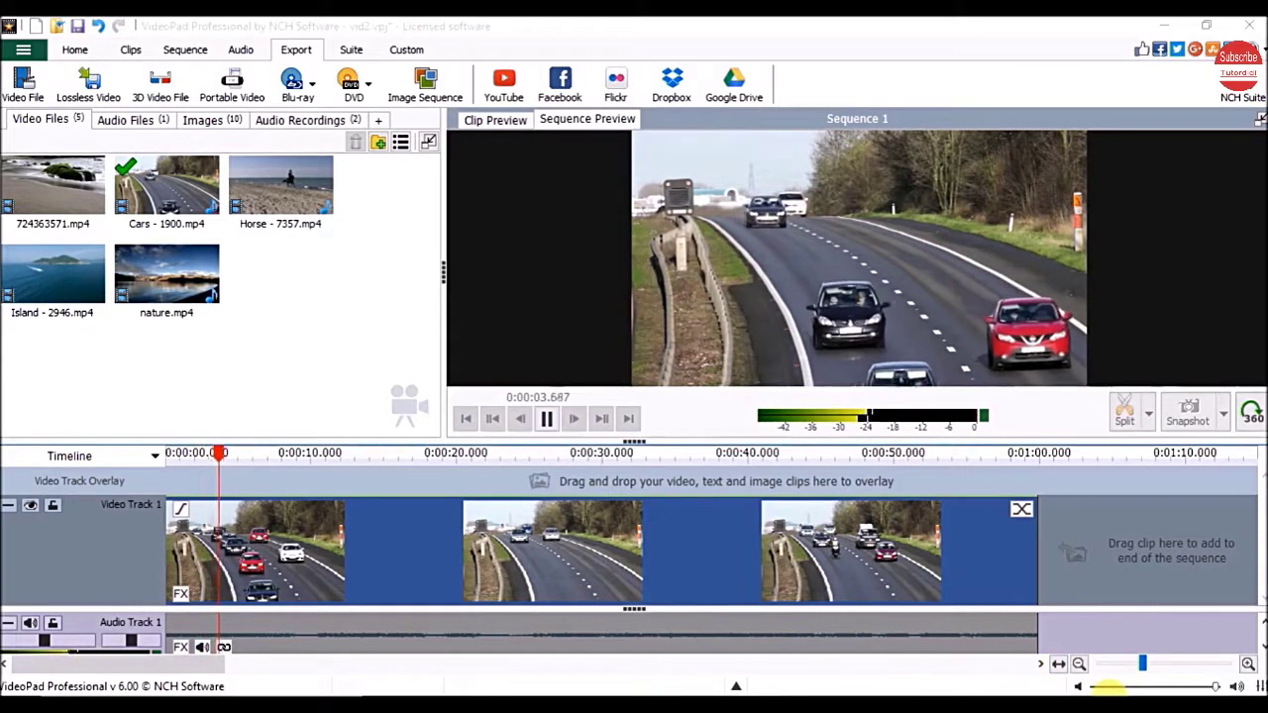
{"action": "left_click", "coordinate": [1065, 709]}
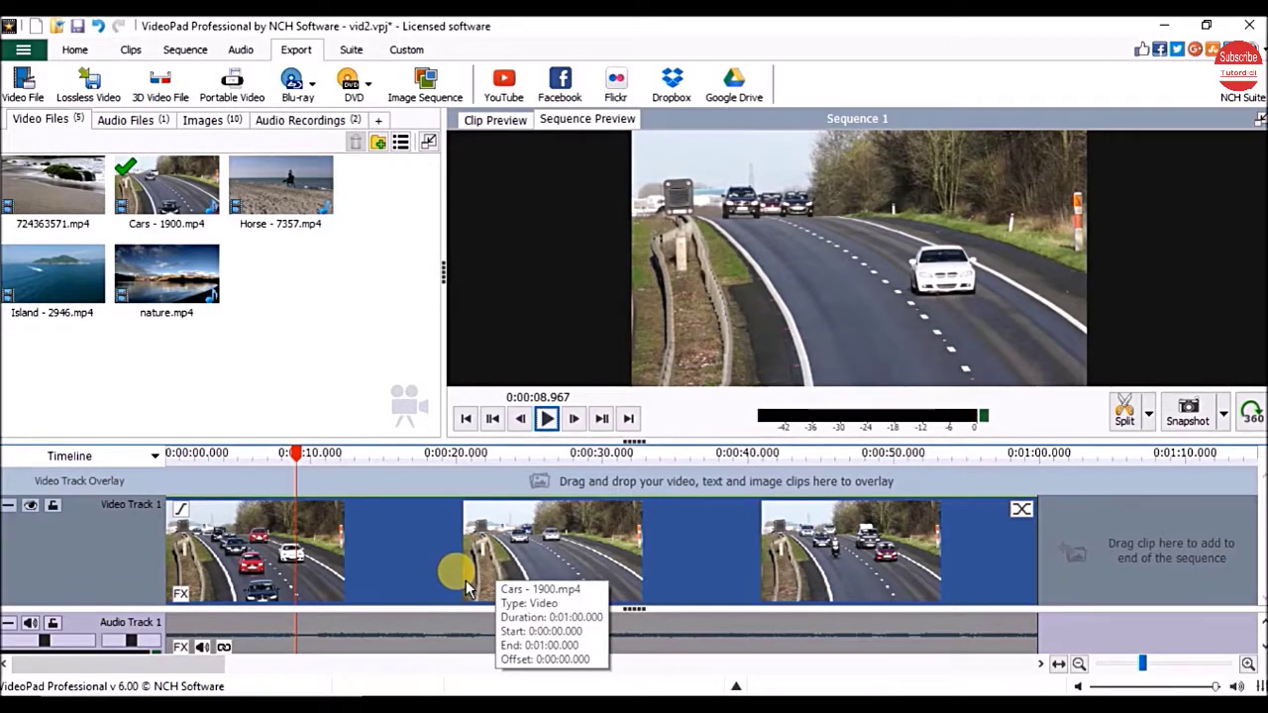
{"action": "left_click", "coordinate": [168, 453]}
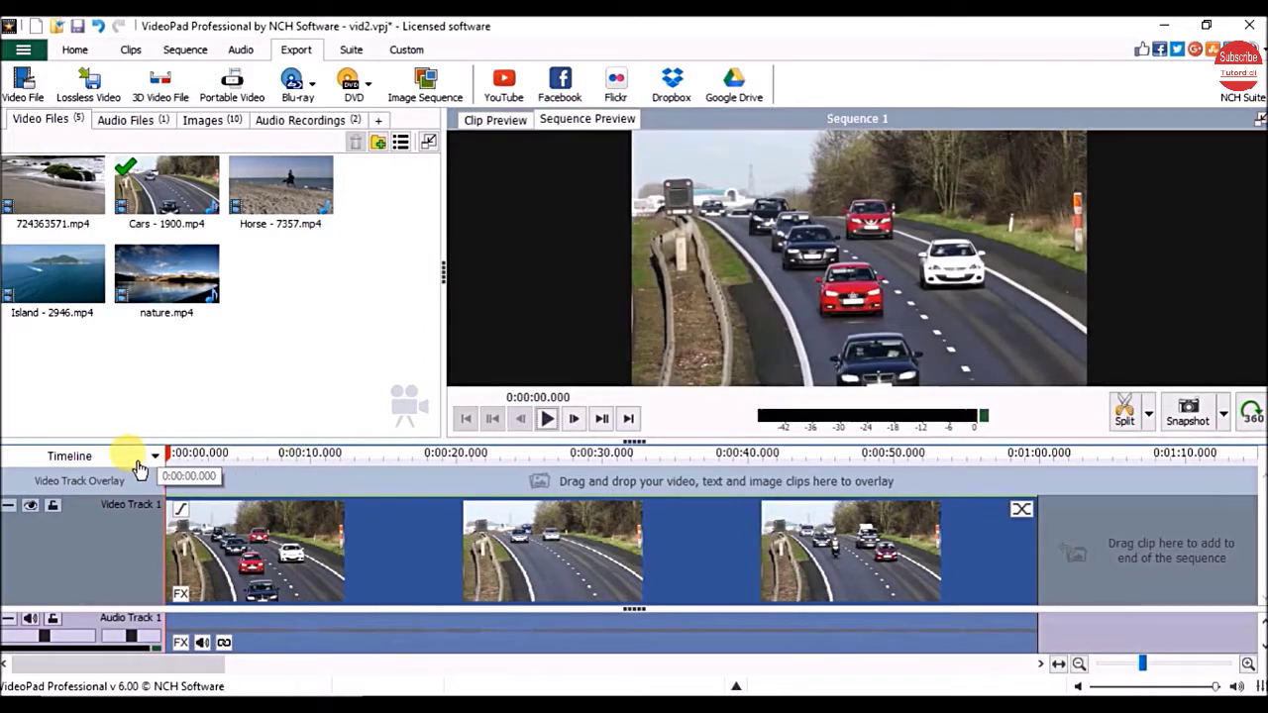
{"action": "left_click", "coordinate": [496, 123]}
Unlink the Cars clip's audio from its video and delete that audio from Audio Track 1
{"action": "left_click", "coordinate": [1025, 531]}
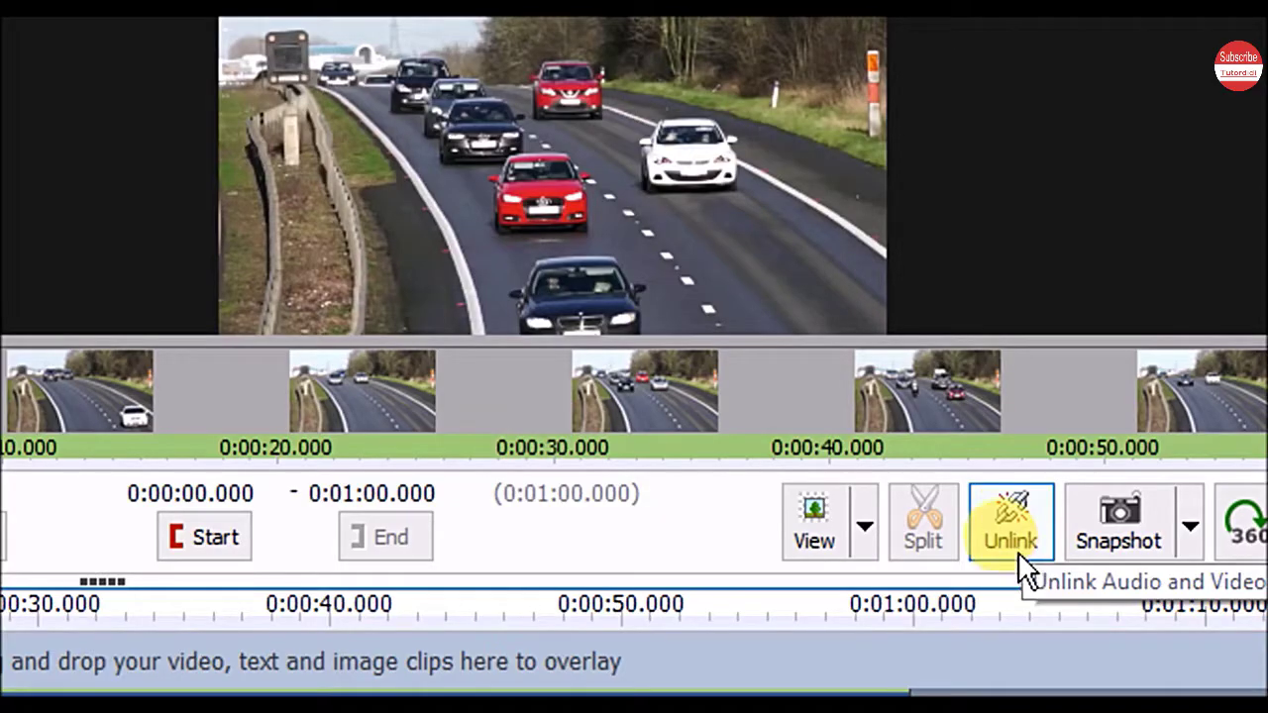
{"action": "left_click", "coordinate": [1012, 549]}
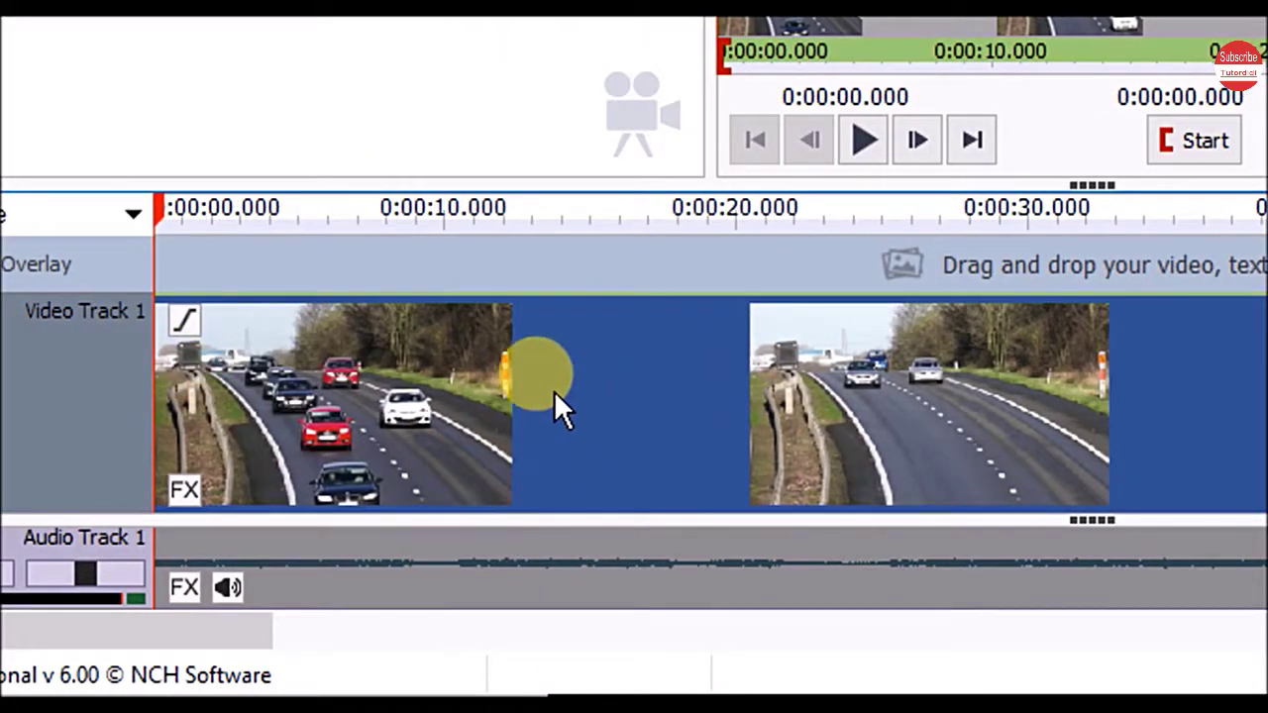
{"action": "left_click", "coordinate": [573, 587]}
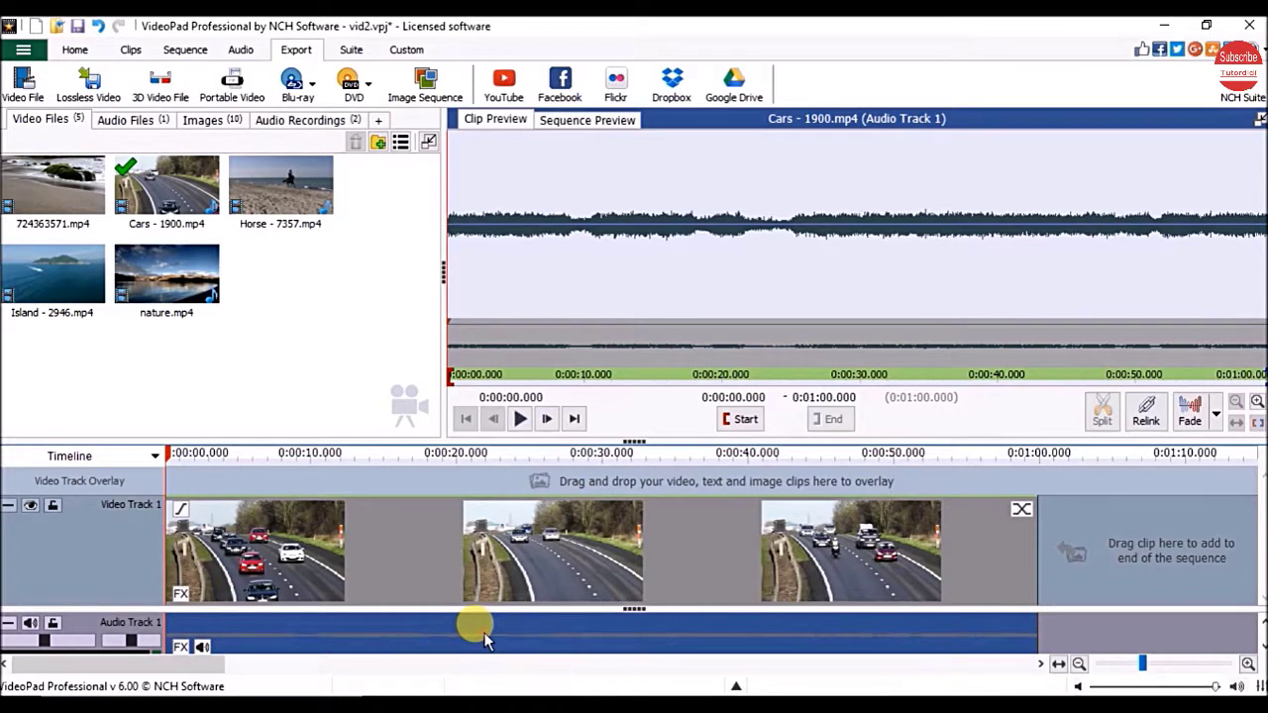
{"action": "right_click", "coordinate": [482, 634]}
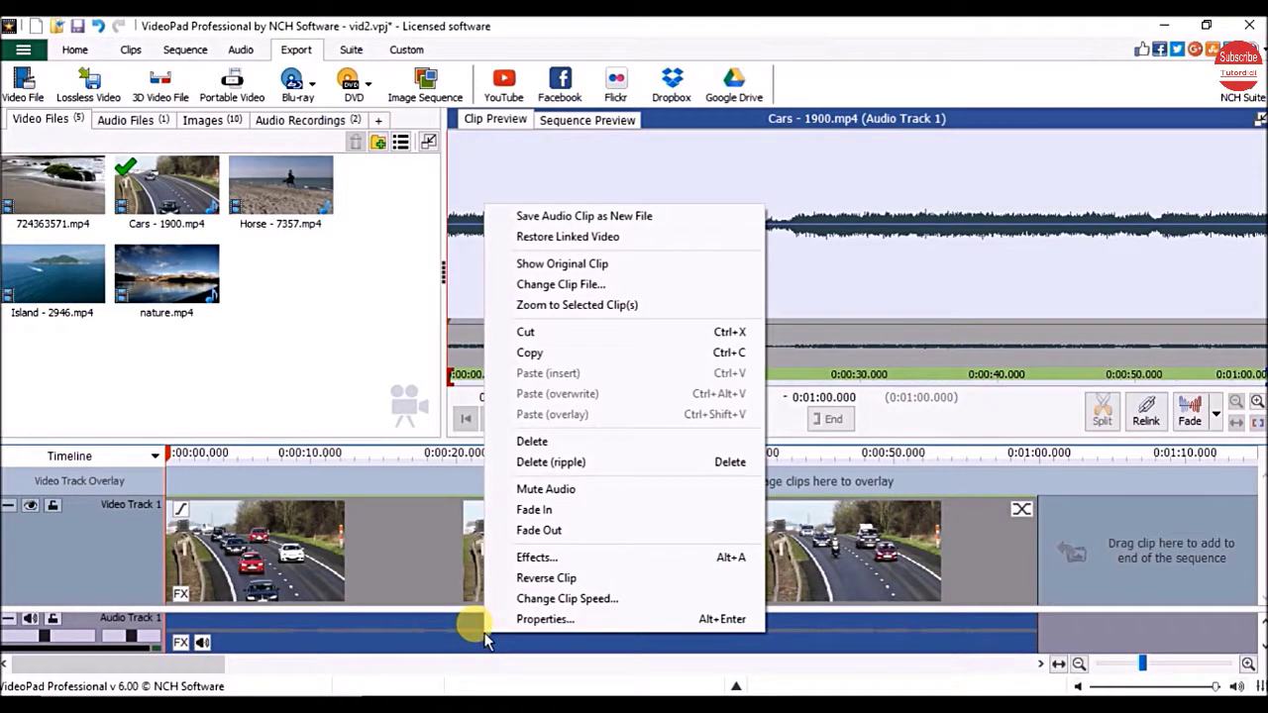
{"action": "left_click", "coordinate": [559, 442]}
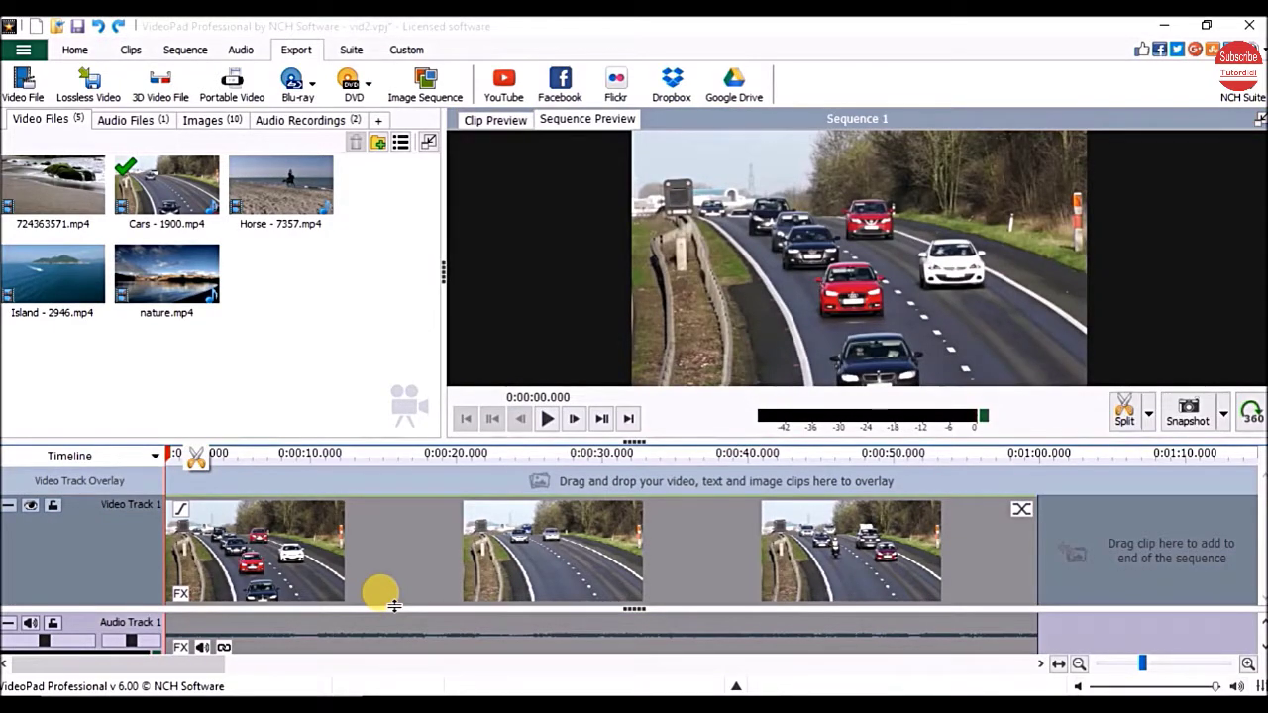
{"action": "right_click", "coordinate": [458, 637]}
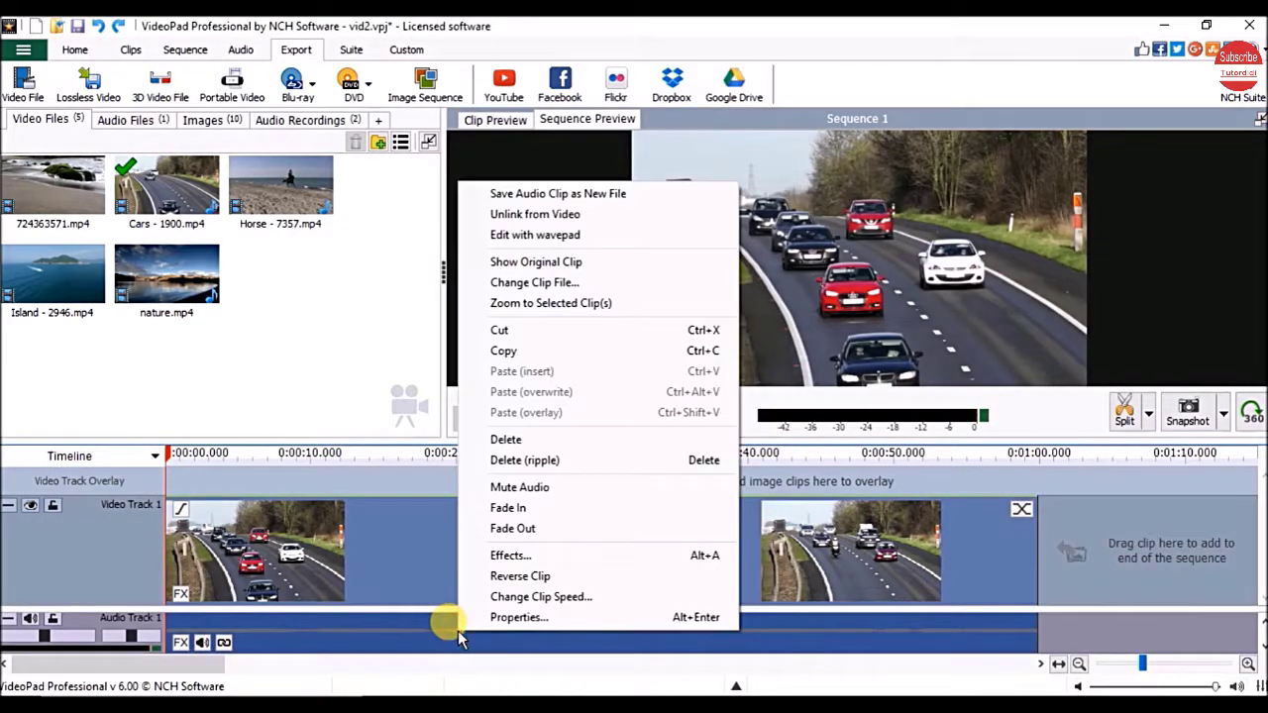
{"action": "left_click", "coordinate": [589, 215]}
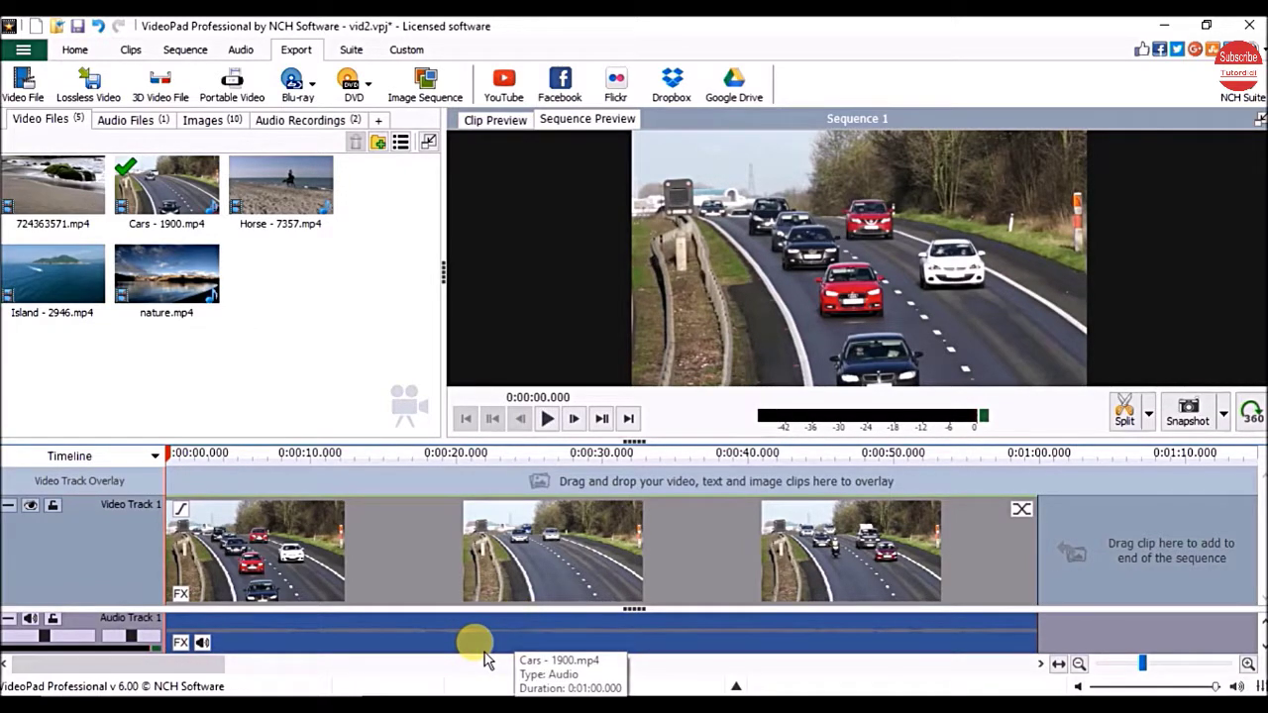
{"action": "key", "text": "Delete"}
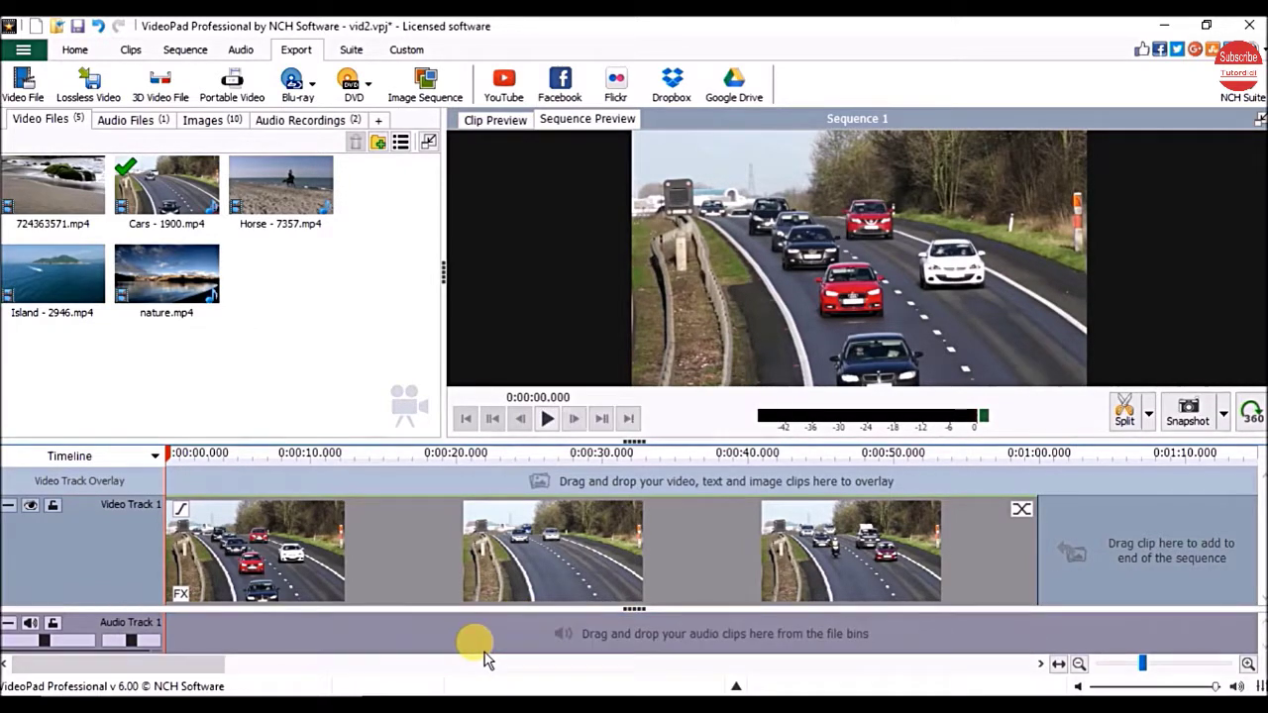
{"action": "left_click", "coordinate": [546, 420]}
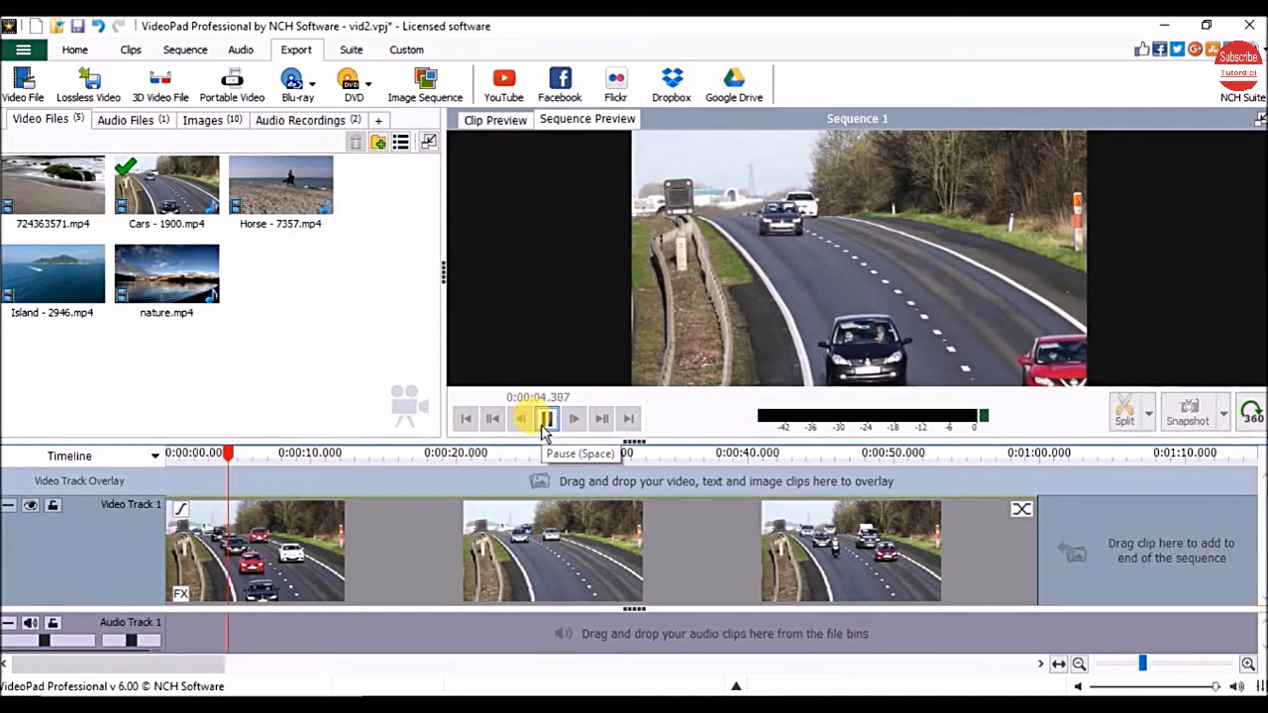
{"action": "key", "text": "ctrl+z"}
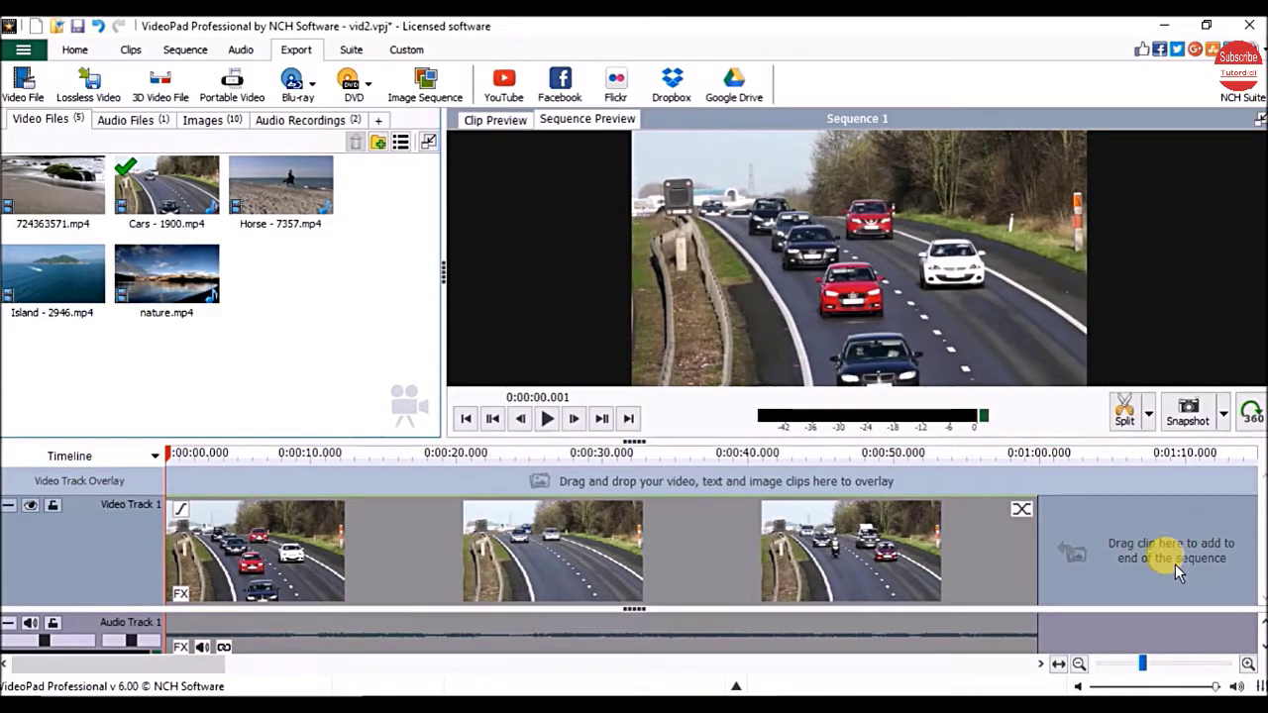
Unlink the Cars audio from its video and save it as Cars - 1900.wav
{"action": "right_click", "coordinate": [460, 620]}
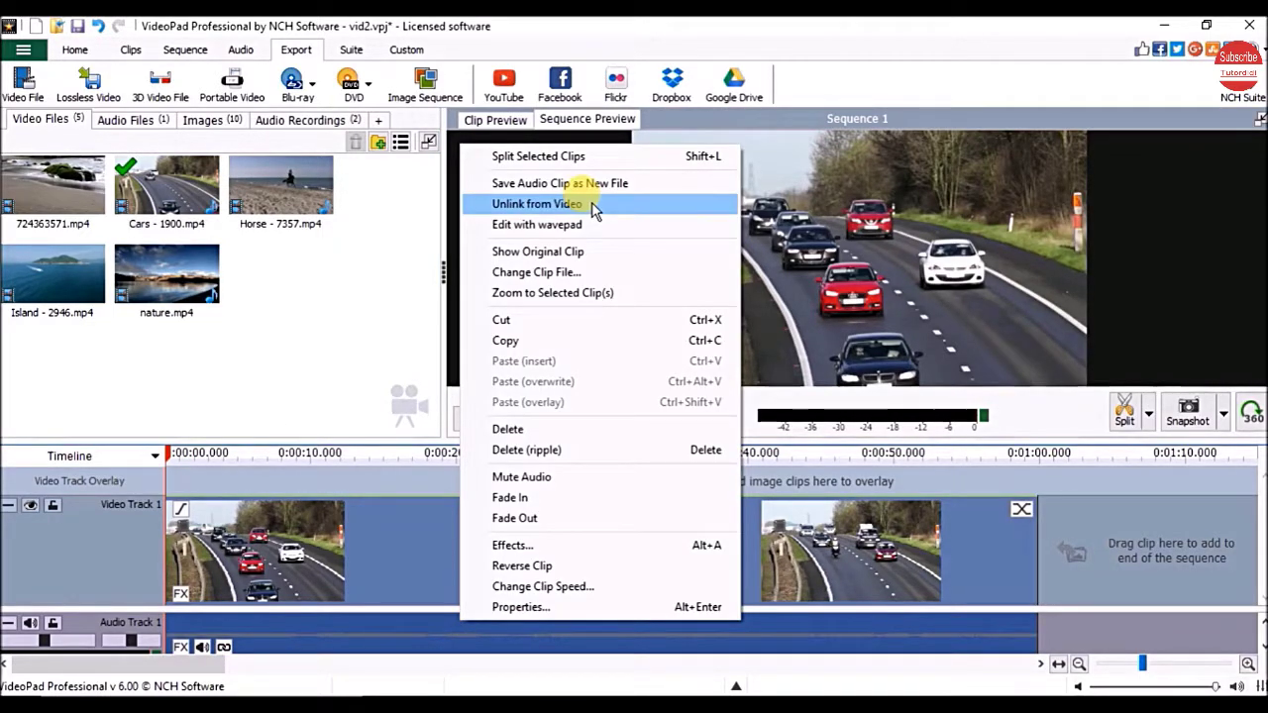
{"action": "left_click", "coordinate": [592, 205]}
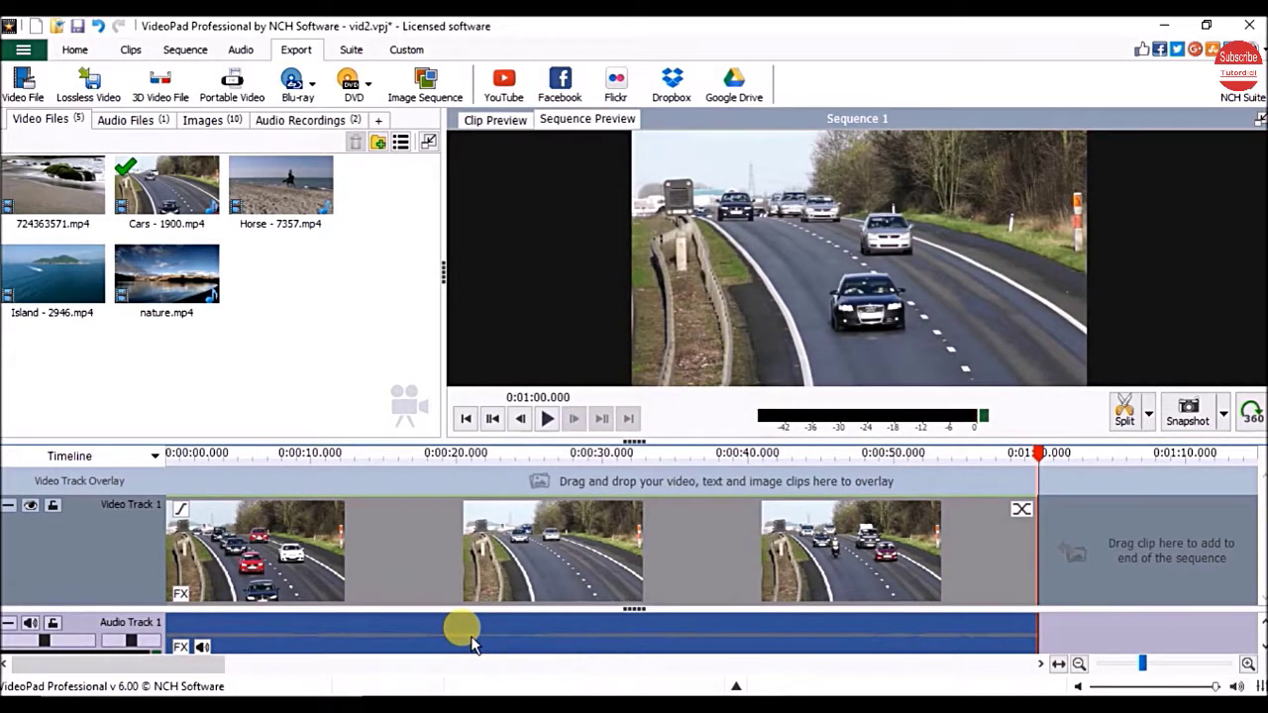
{"action": "right_click", "coordinate": [472, 644]}
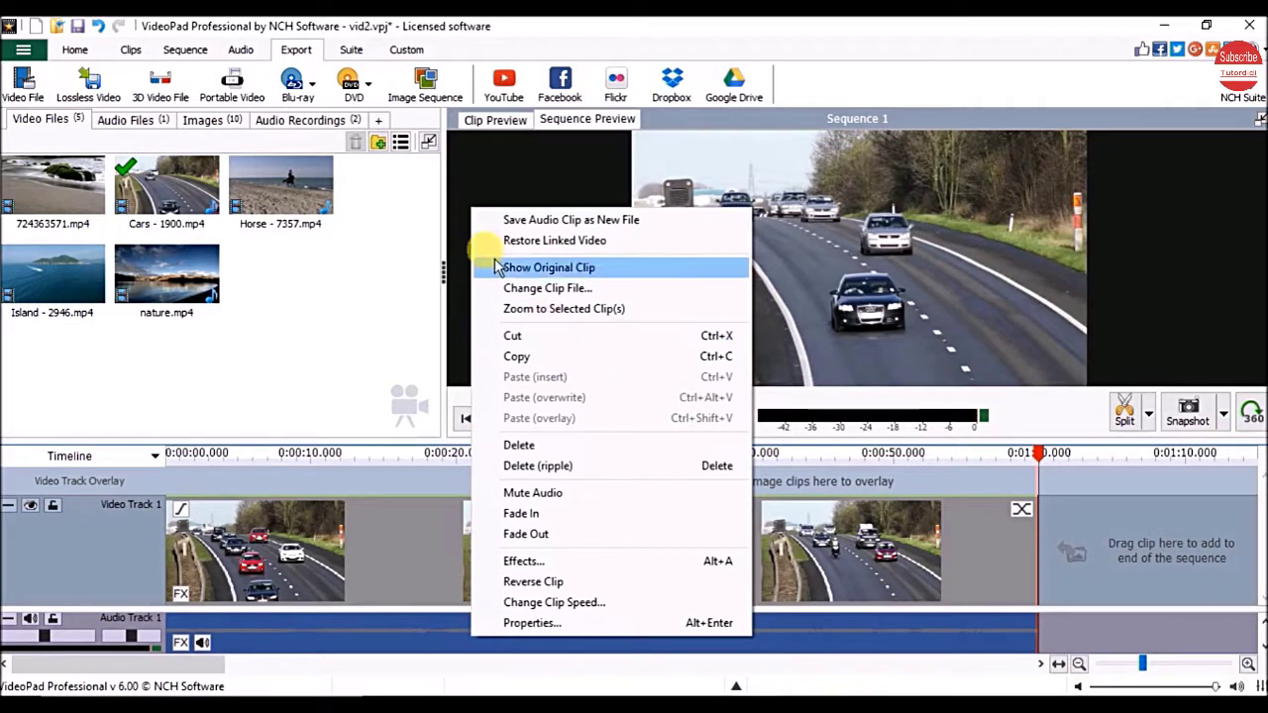
{"action": "left_click", "coordinate": [651, 225]}
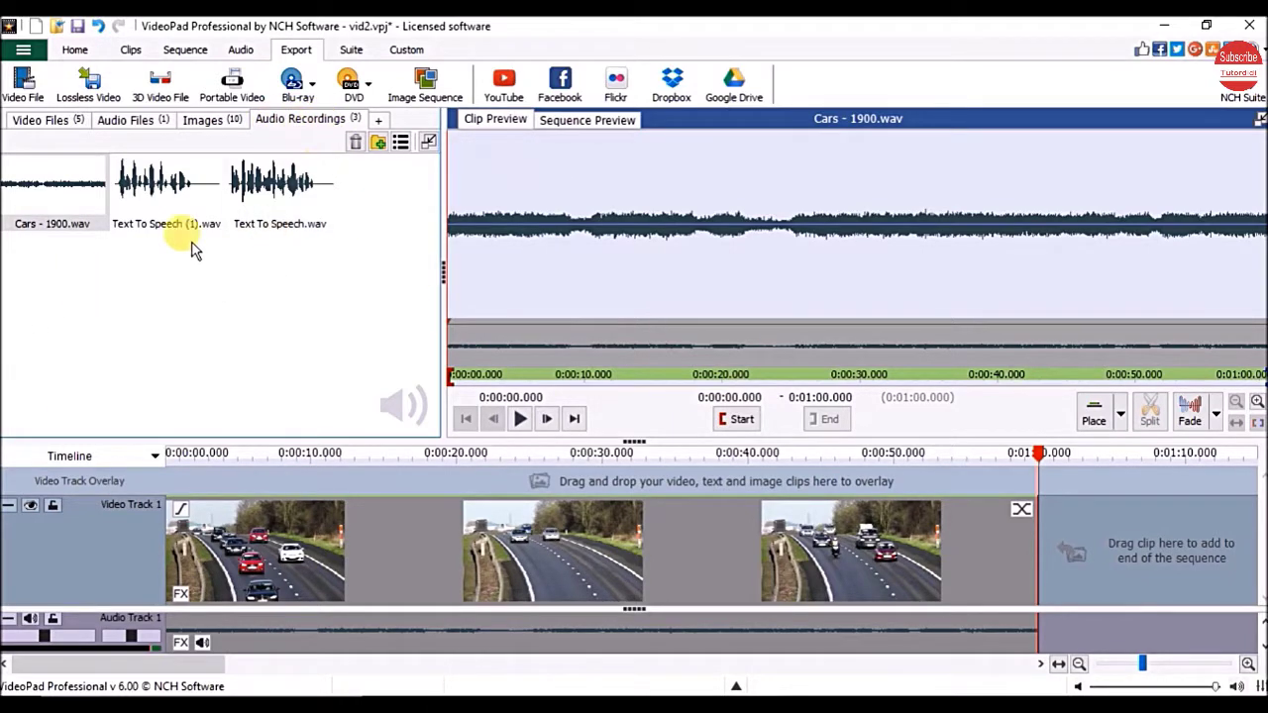
Play Cars - 1900.wav in Clip Preview, pause at 0:00:05.076, and bring up its actions menu
{"action": "left_click", "coordinate": [28, 224]}
{"action": "left_click", "coordinate": [517, 422]}
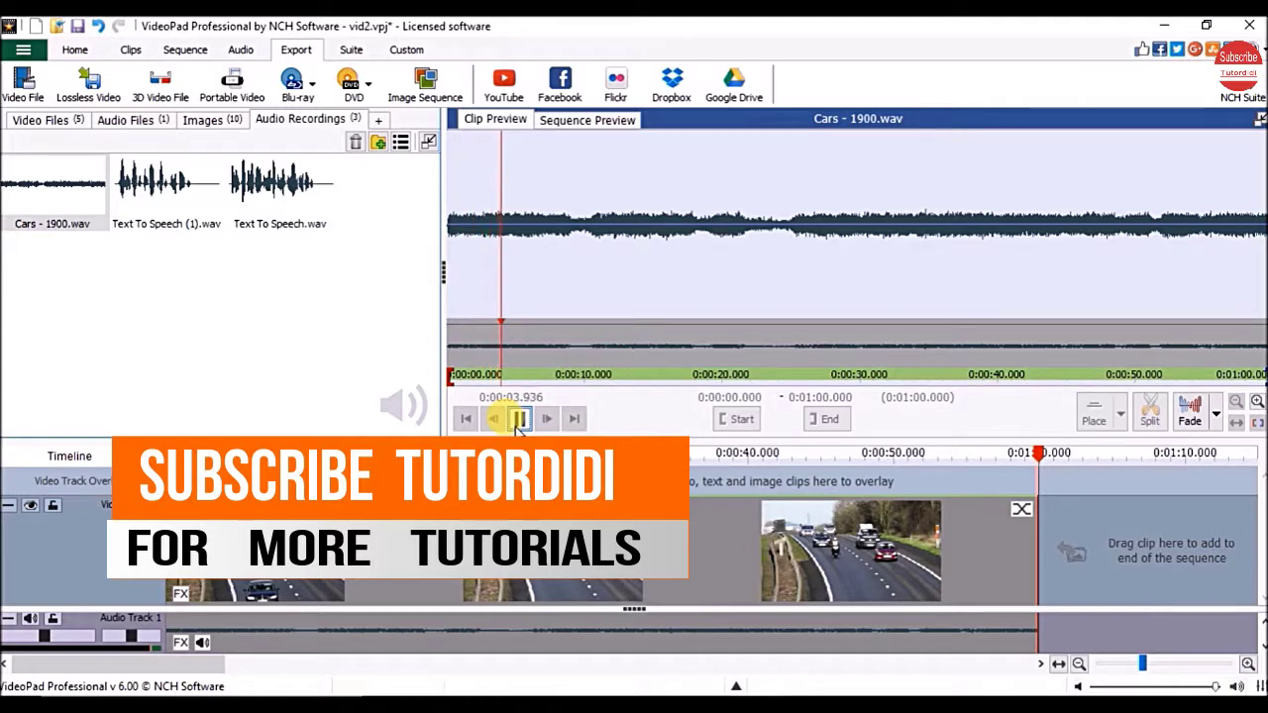
{"action": "left_click", "coordinate": [518, 421]}
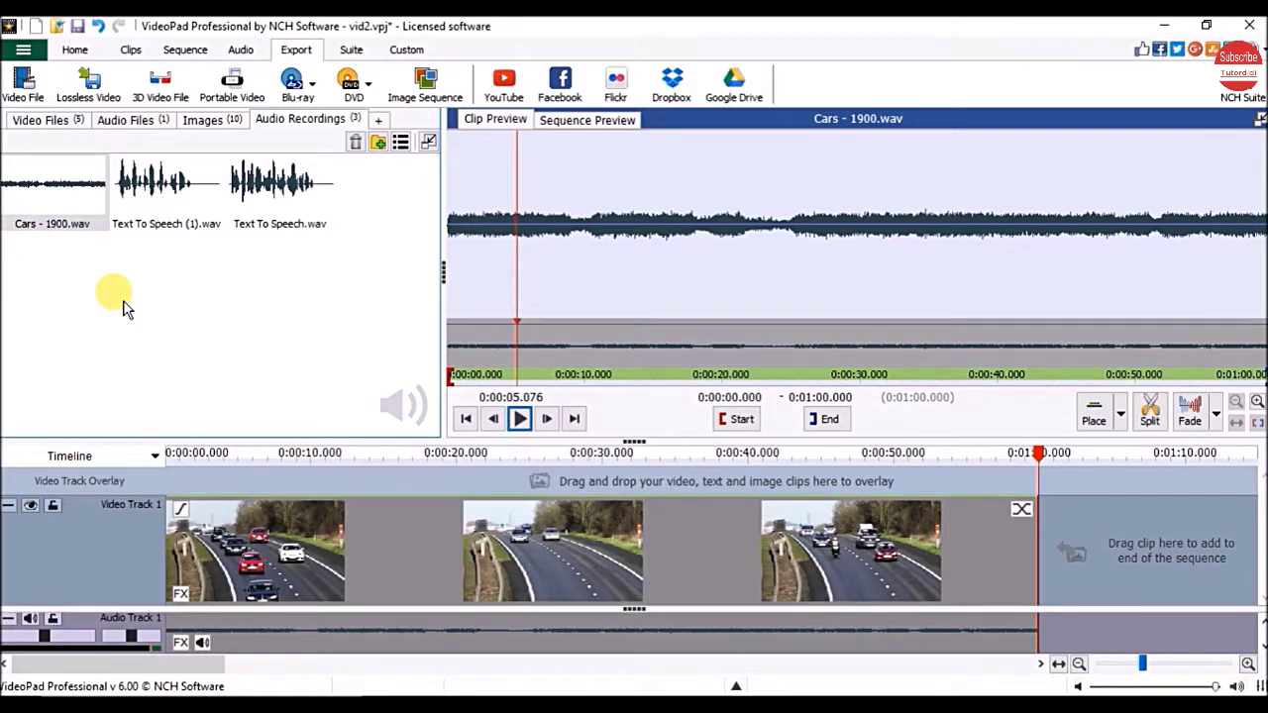
{"action": "right_click", "coordinate": [36, 220]}
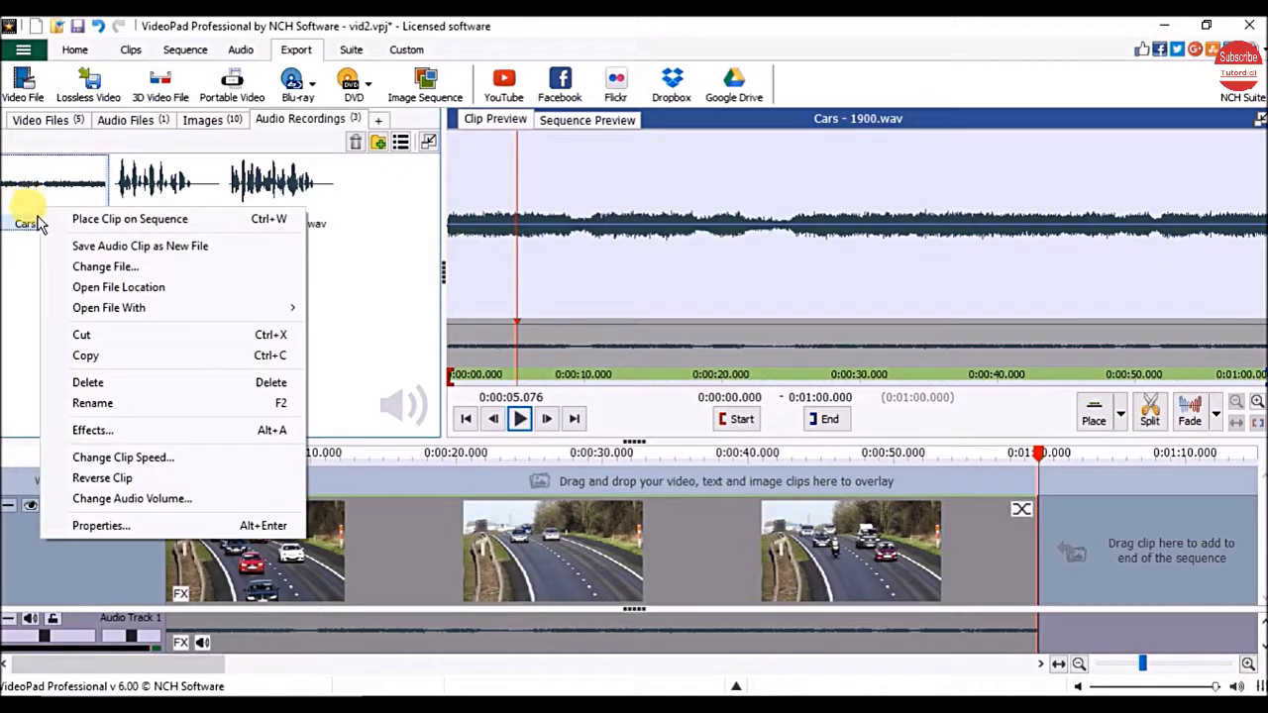
{"action": "left_click", "coordinate": [64, 287]}
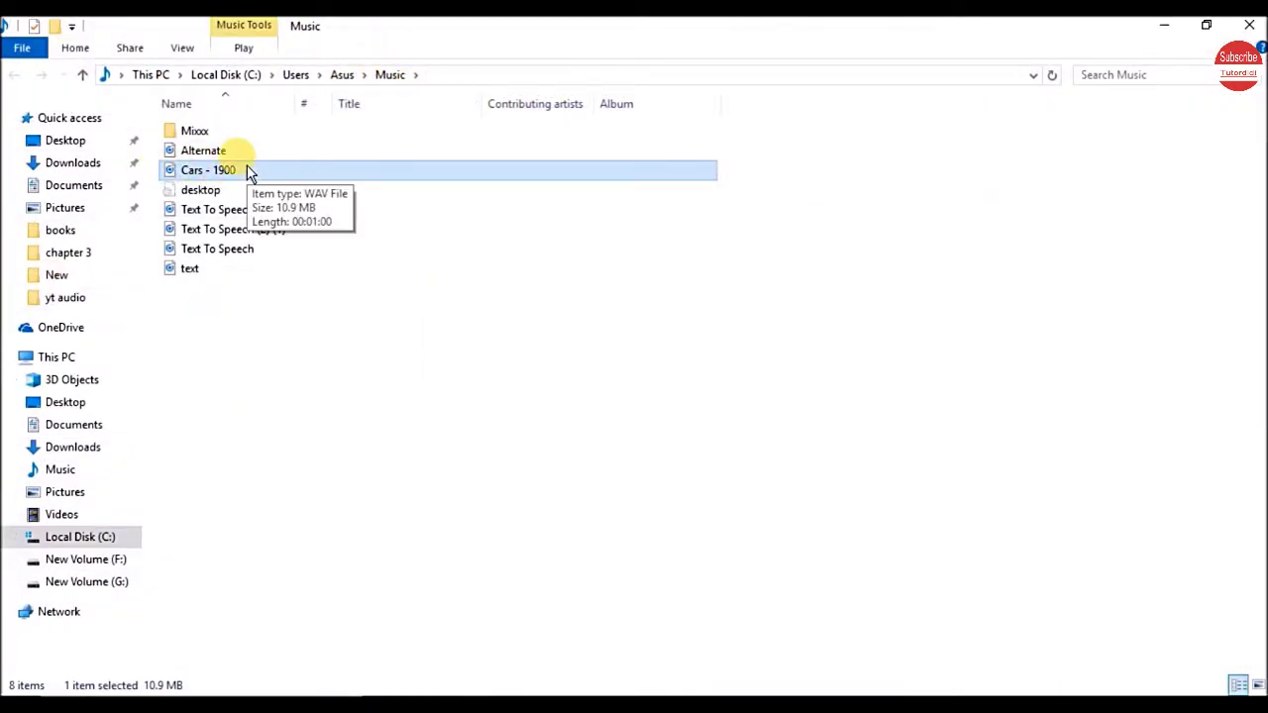
{"action": "key", "text": "alt+Tab"}
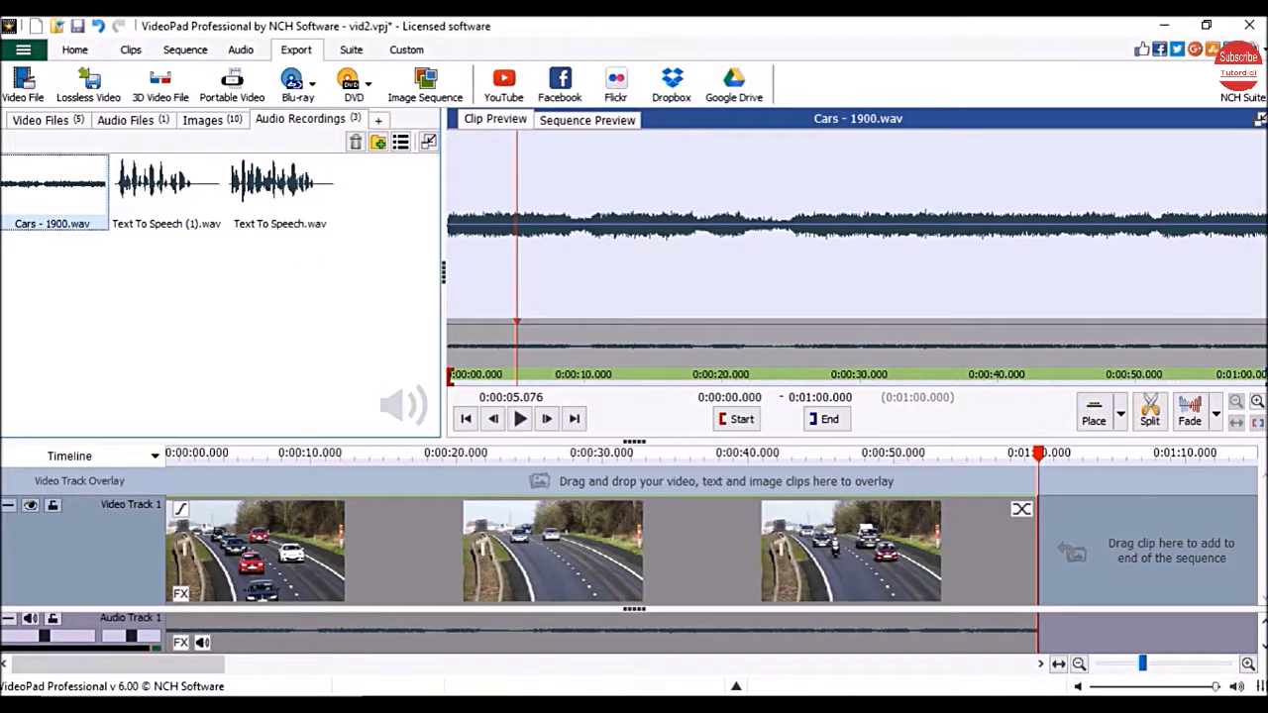